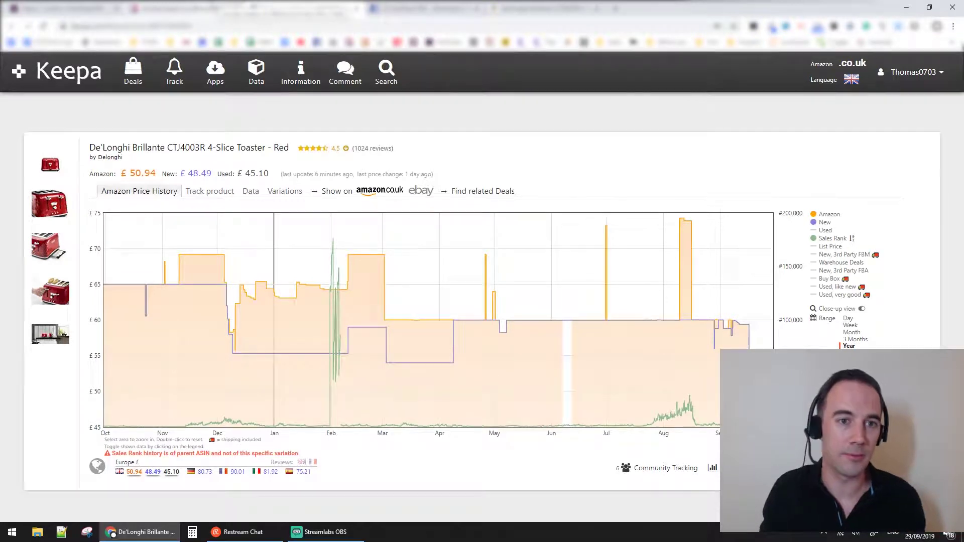
Switch from the De'Longhi toaster's Keepa price history to the Trello Sunday keepa card.
key("ctrl+Tab")
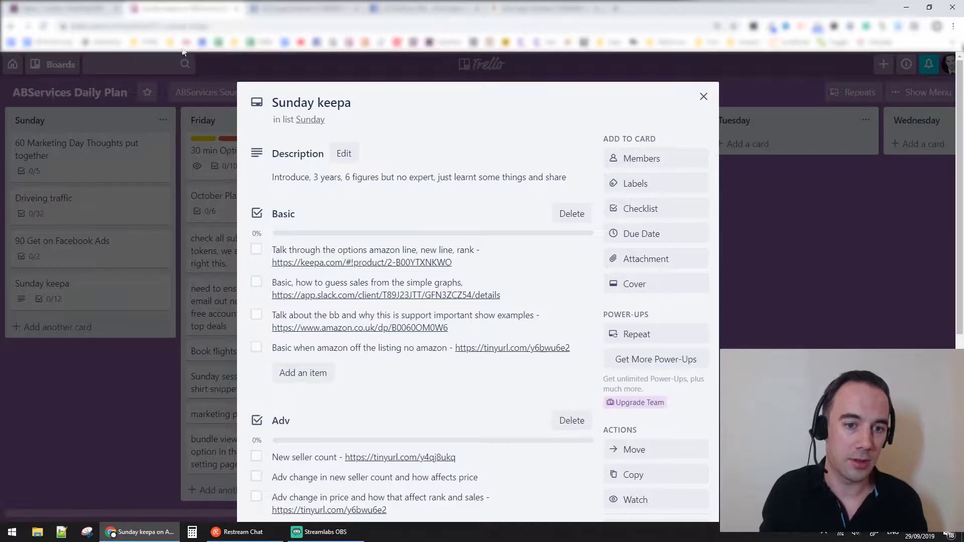
Follow the app.slack.com link in the Sunday keepa card's Basic checklist.
left_click(345, 296)
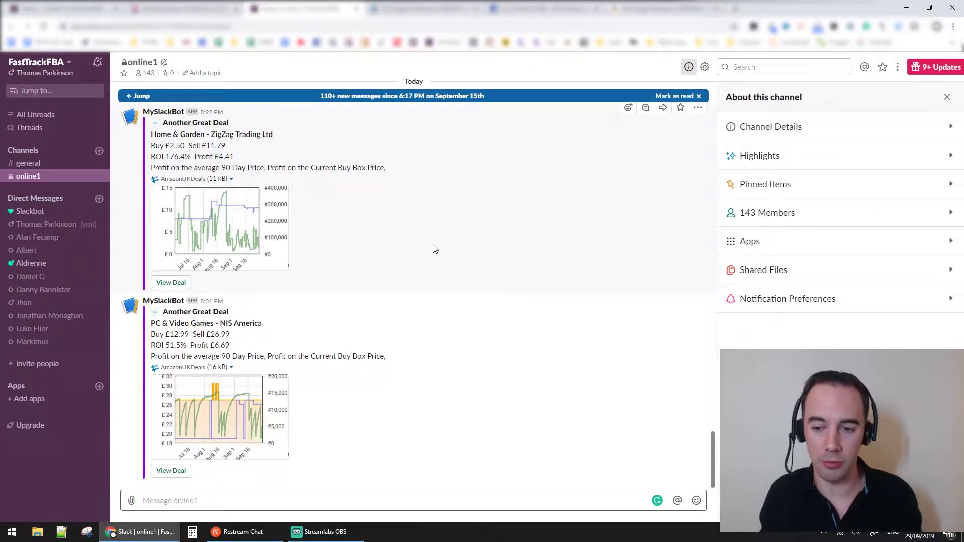
Scroll the online1 channel down to the PC & Video Games - NIS America deal post.
left_click_drag(713, 466, 713, 125)
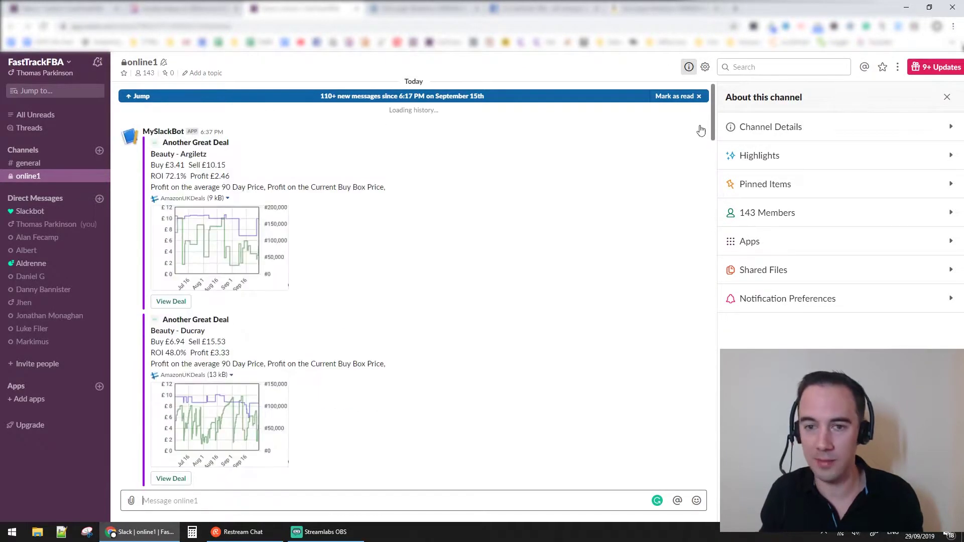
scroll(556, 202, "down", 15)
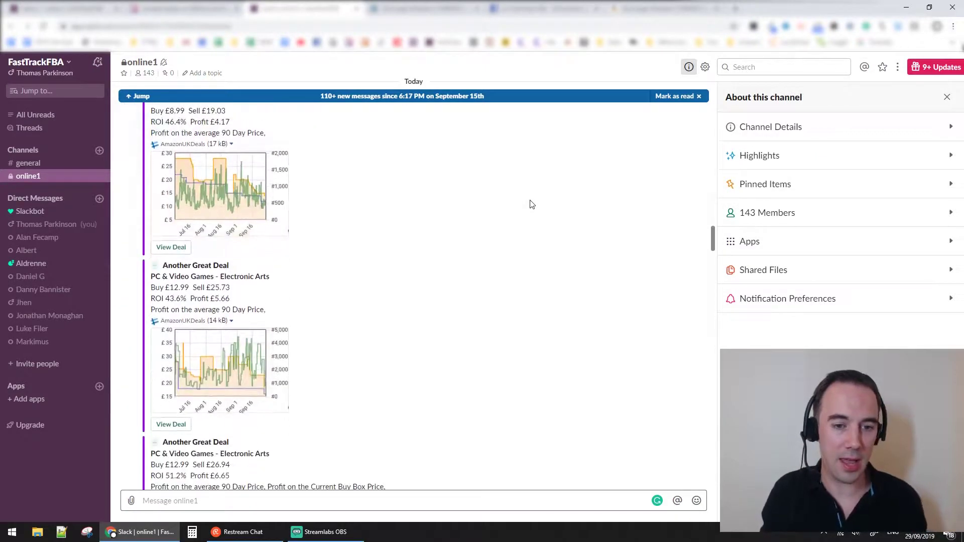
scroll(323, 262, "down", 10)
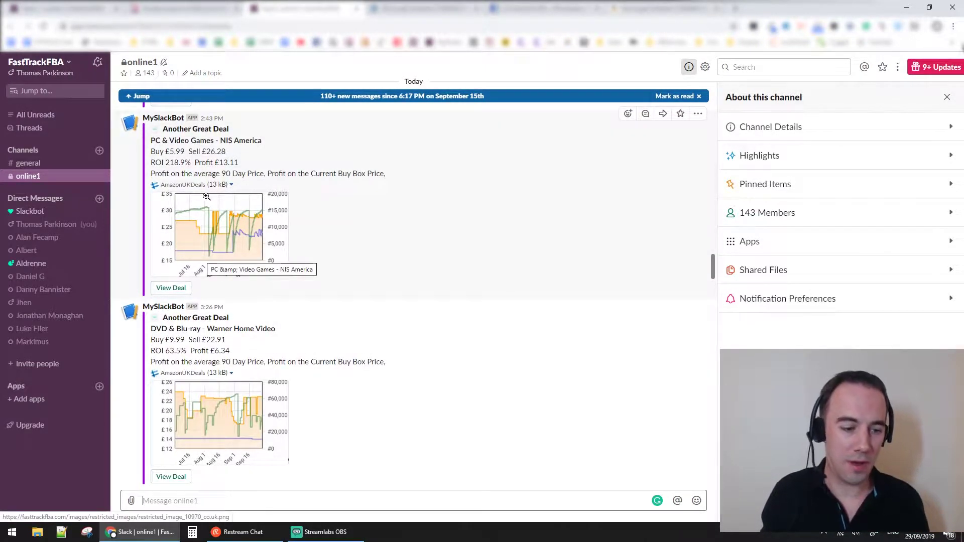
right_click(243, 229)
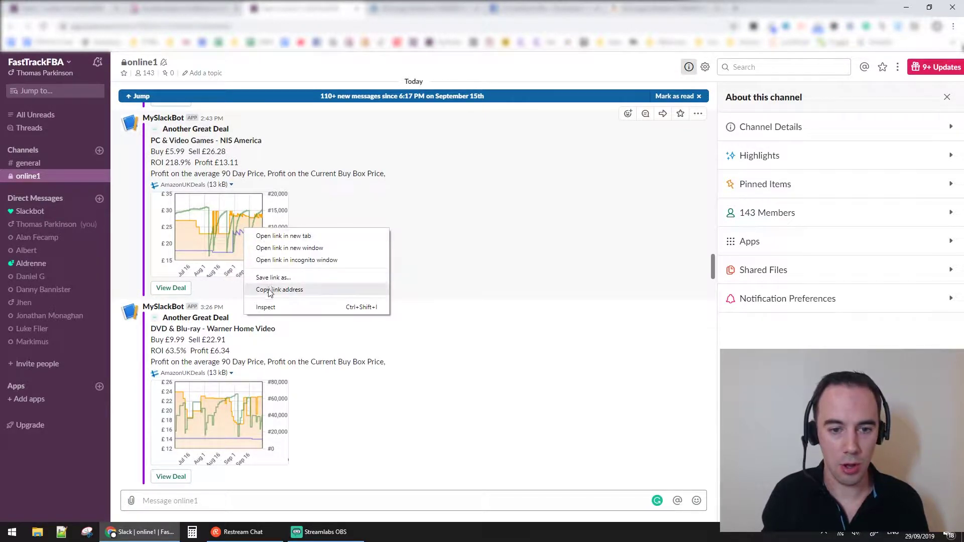
left_click(481, 209)
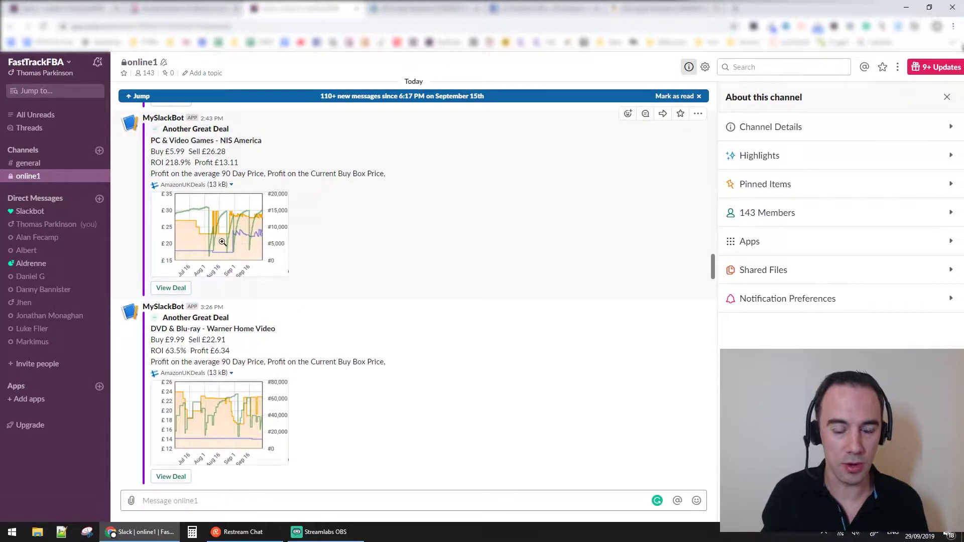
Zoom the Slack page in two steps and open the NIS America chart image.
key("ctrl+plus")
key("ctrl+plus")
key("ctrl+plus")
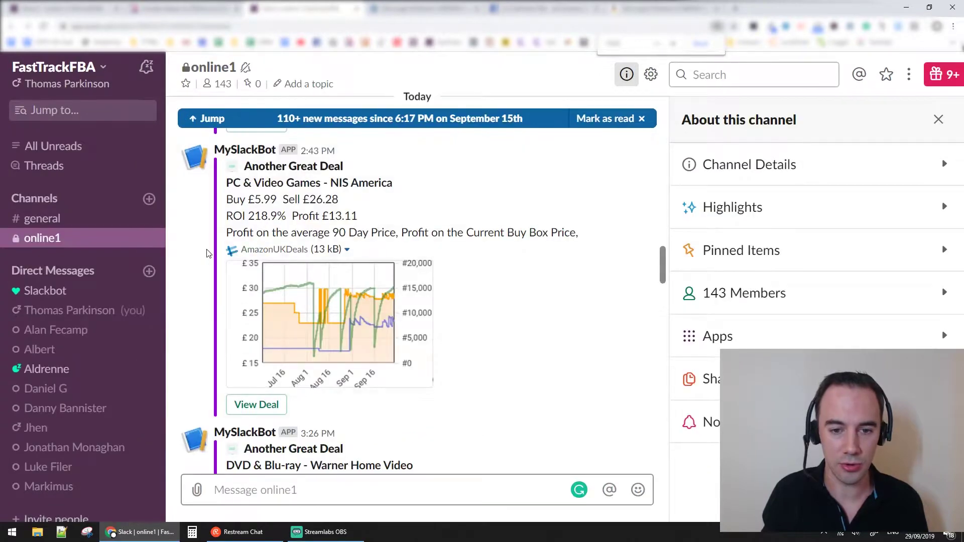
key("ctrl+plus")
scroll(538, 256, "down", 3)
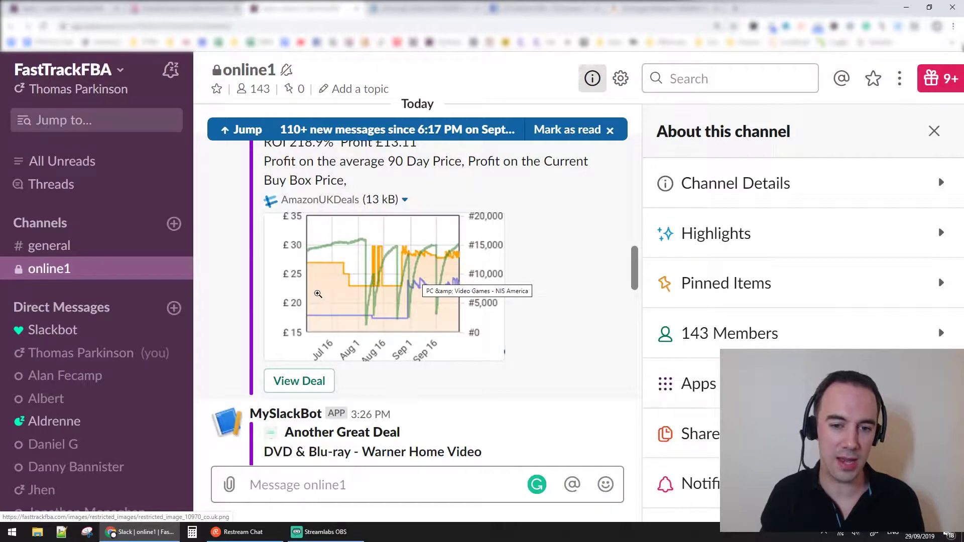
left_click(359, 271)
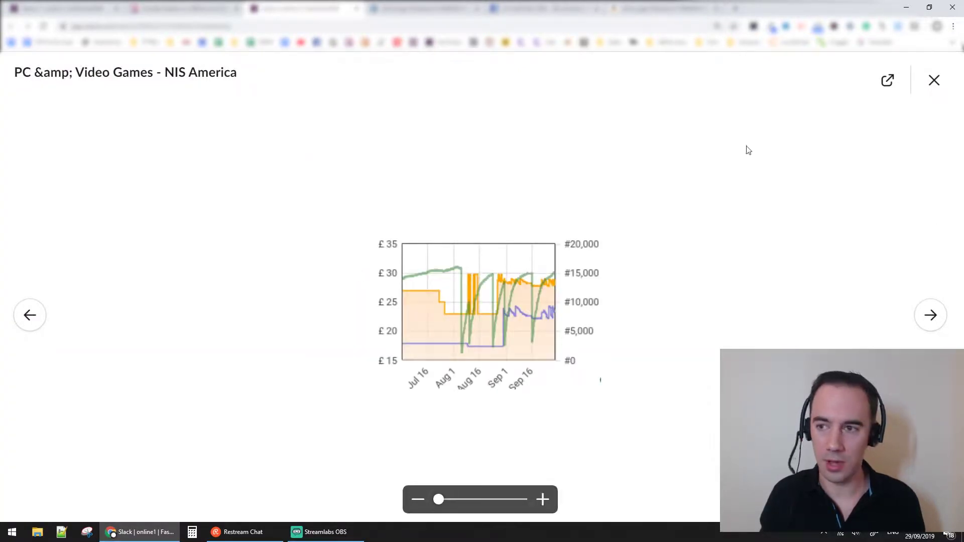
Zoom the NIS America Keepa chart (£15–£35, July to September) up to full-screen size.
left_click(444, 501)
left_click_drag(445, 501, 522, 499)
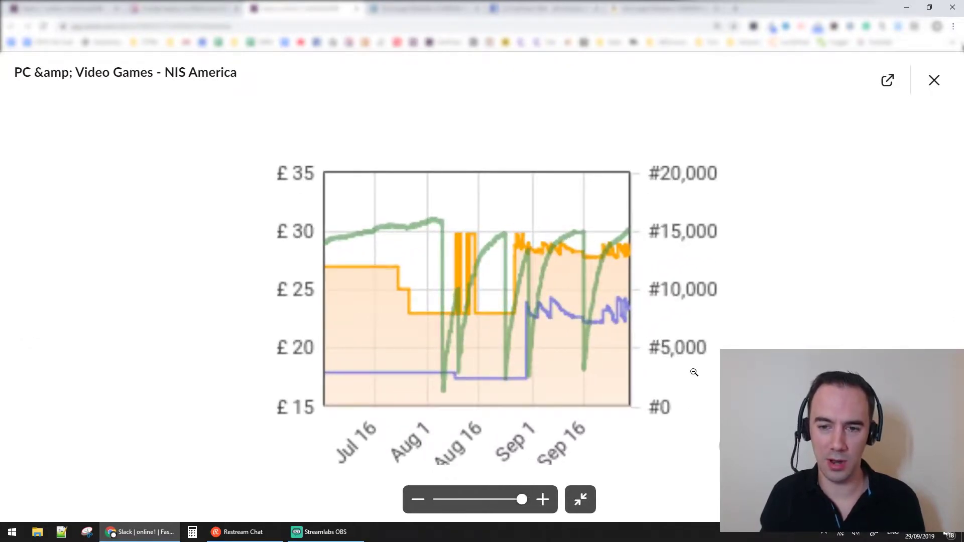
scroll(853, 262, "down", 1)
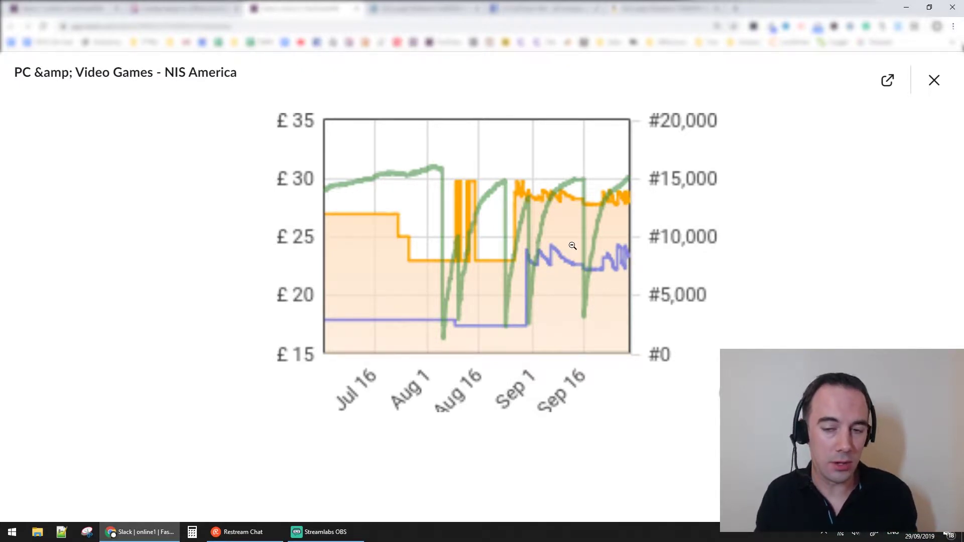
mouse_move(573, 246)
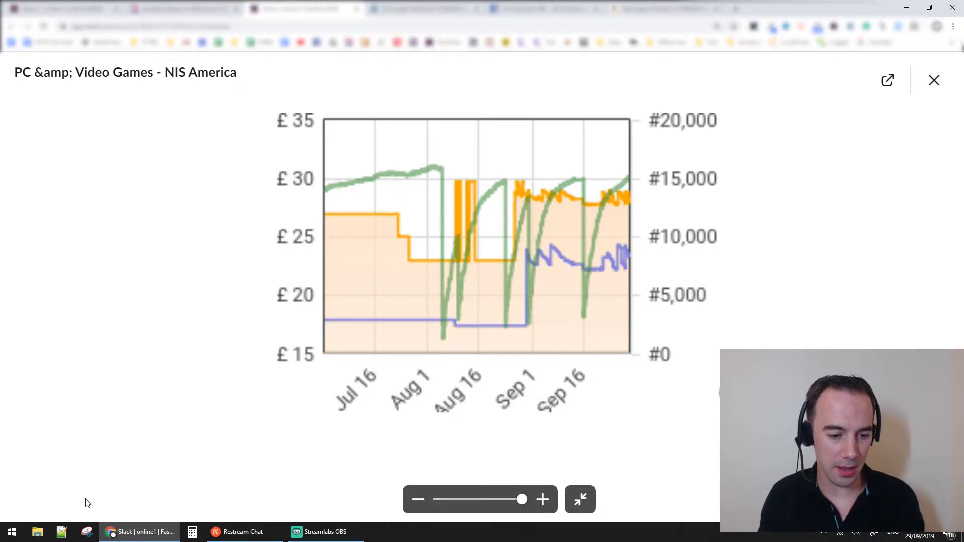
left_click(87, 531)
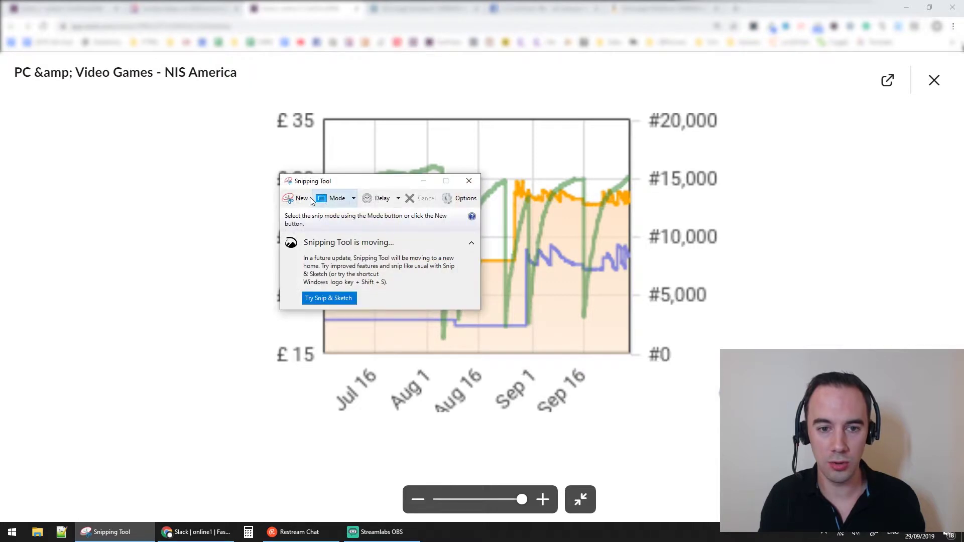
Snip the chart area and trace a red pen line above the green line's rise before Aug 1.
left_click(296, 198)
left_click_drag(258, 82, 774, 430)
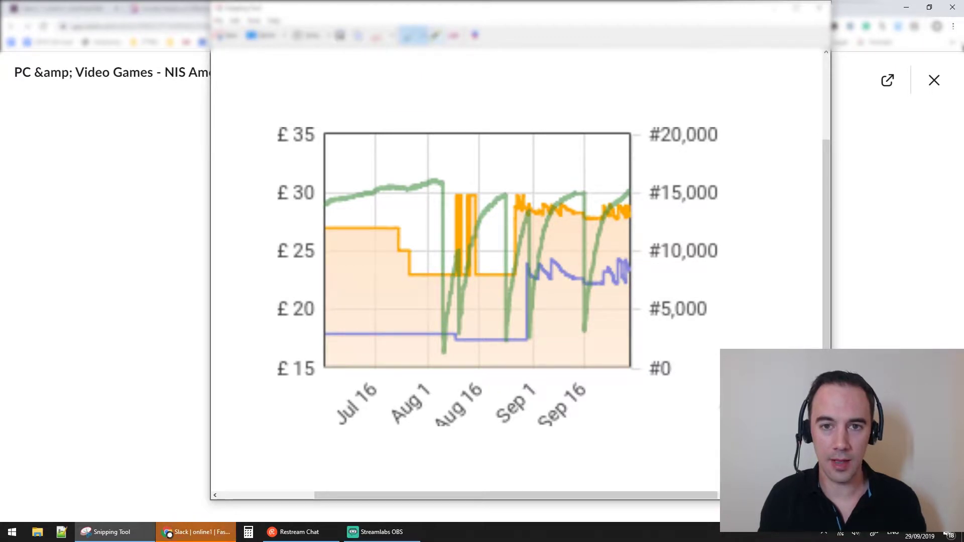
left_click(428, 35)
left_click(414, 56)
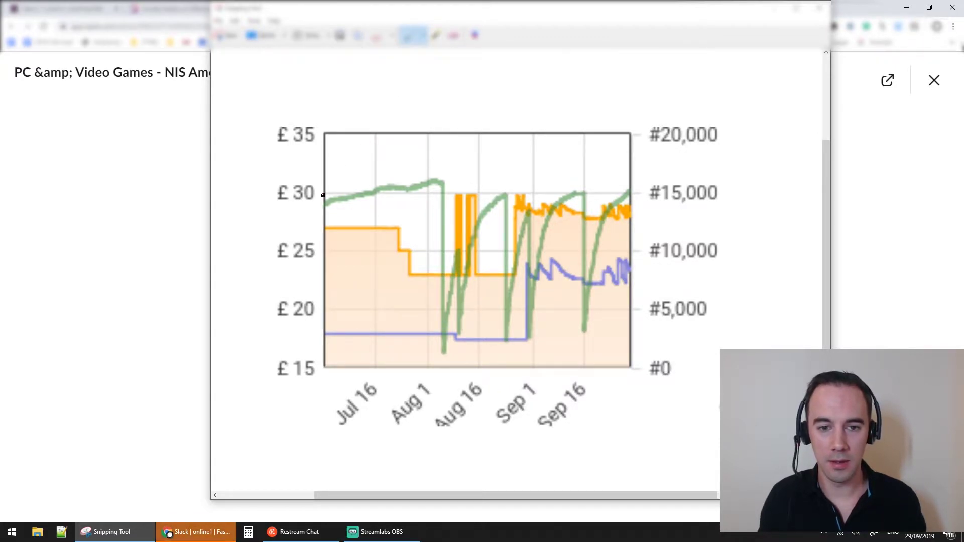
left_click_drag(317, 201, 440, 166)
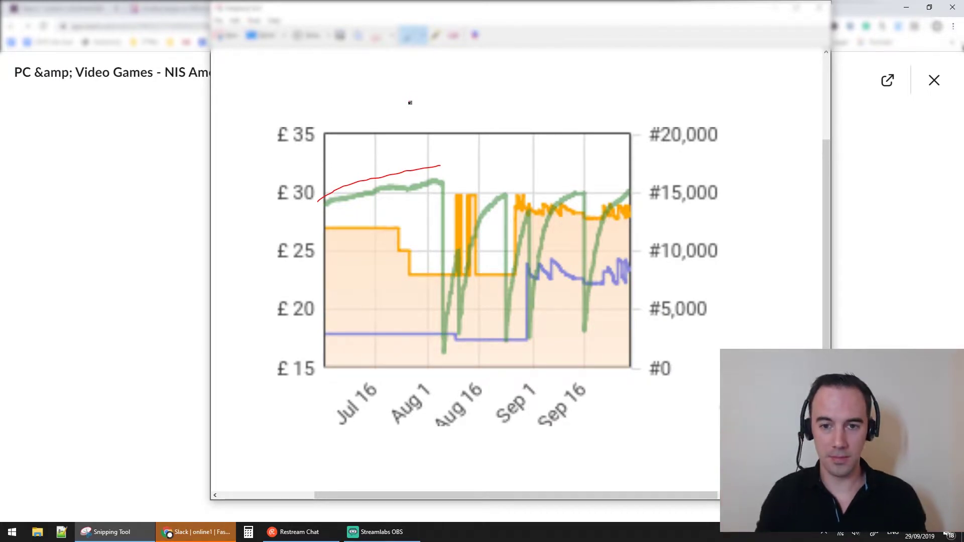
Draw red arrows down each green-line drop and along the recoveries through the Sep 1 dip.
mouse_move(438, 191)
left_mouse_down()
mouse_move(433, 353)
mouse_move(440, 340)
left_mouse_up()
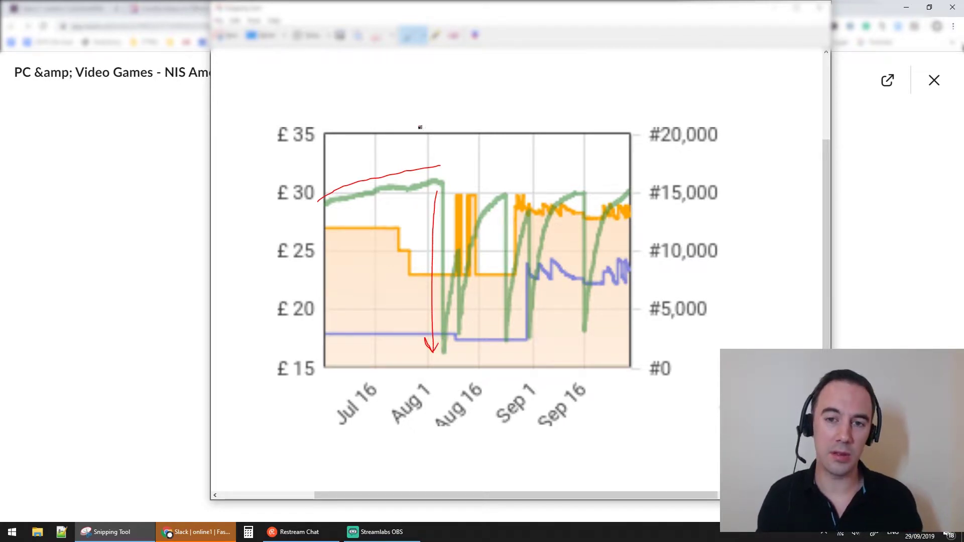
left_click_drag(437, 324, 459, 230)
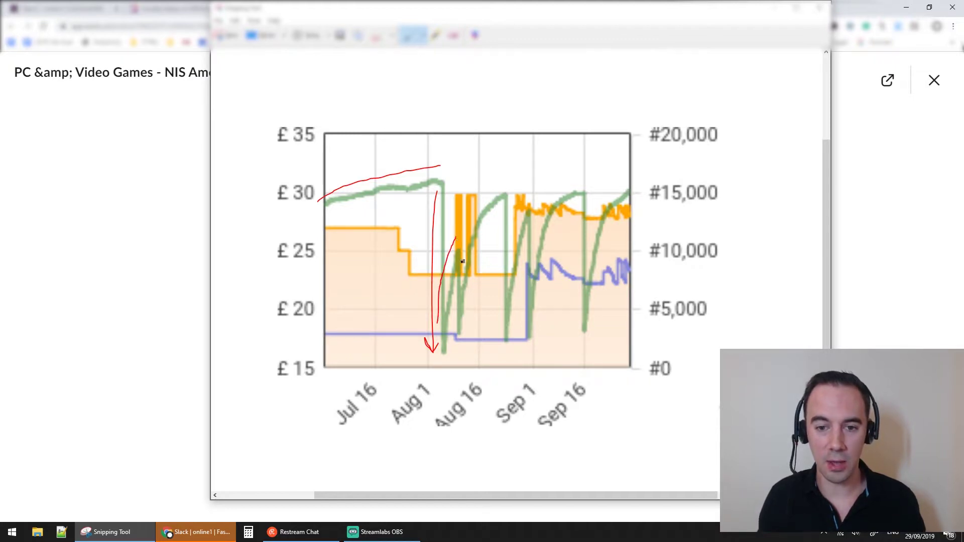
mouse_move(459, 272)
left_mouse_down()
mouse_move(460, 338)
mouse_move(451, 326)
mouse_move(465, 321)
mouse_move(507, 201)
mouse_move(505, 342)
mouse_move(528, 229)
mouse_move(526, 342)
left_mouse_up()
mouse_move(526, 342)
left_mouse_down()
mouse_move(538, 325)
mouse_move(552, 236)
mouse_move(580, 192)
mouse_move(586, 305)
mouse_move(573, 319)
left_mouse_up()
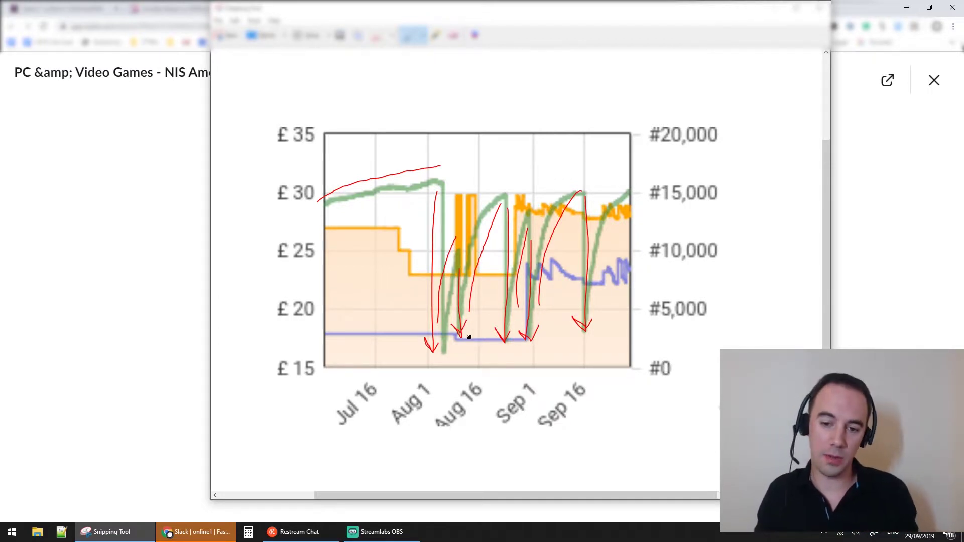
Highlight the red arrow tips along the bottom of the chart in yellow.
left_click(436, 35)
mouse_move(418, 349)
left_mouse_down()
mouse_move(474, 330)
mouse_move(512, 338)
mouse_move(500, 341)
mouse_move(592, 329)
left_mouse_up()
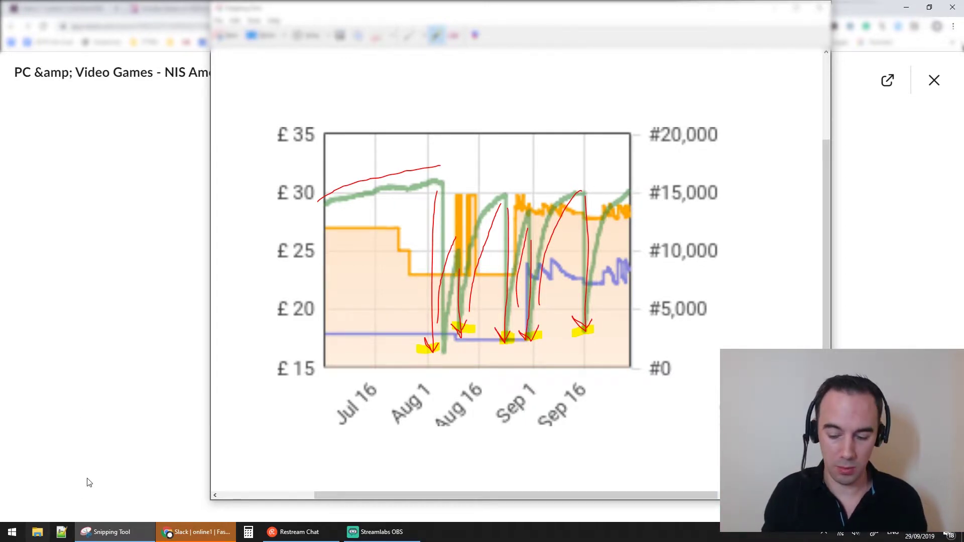
Calculate 90 ÷ 5 = 18 in Calculator, then close it.
key("XF86Calculator")
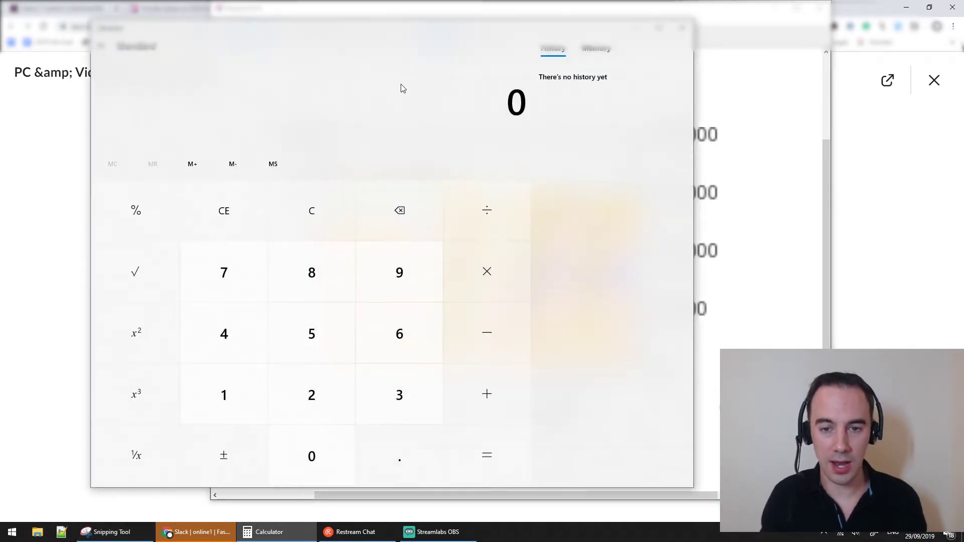
type("90 ÷ 5")
key("Return")
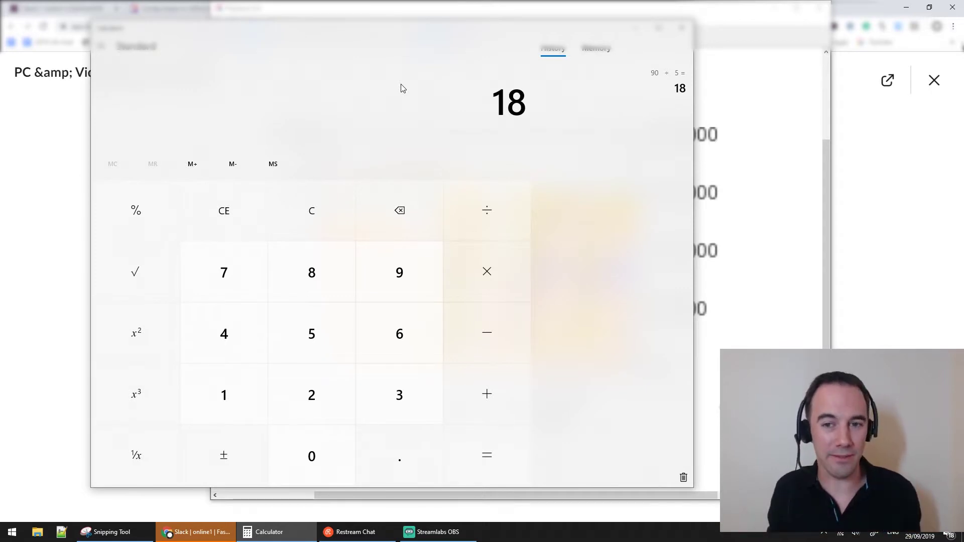
left_click(682, 27)
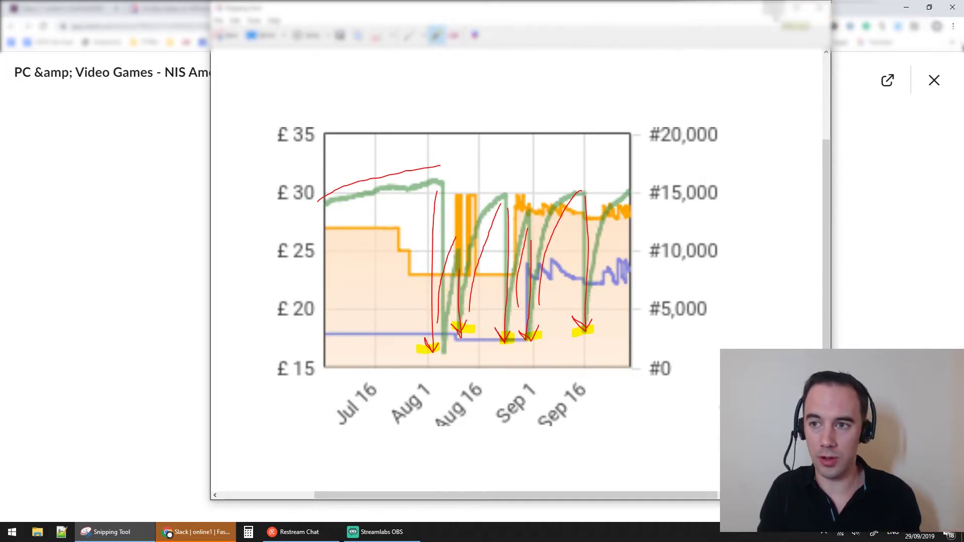
Close the annotated snip and Slack's image viewer to return to the online1 feed.
left_click(819, 7)
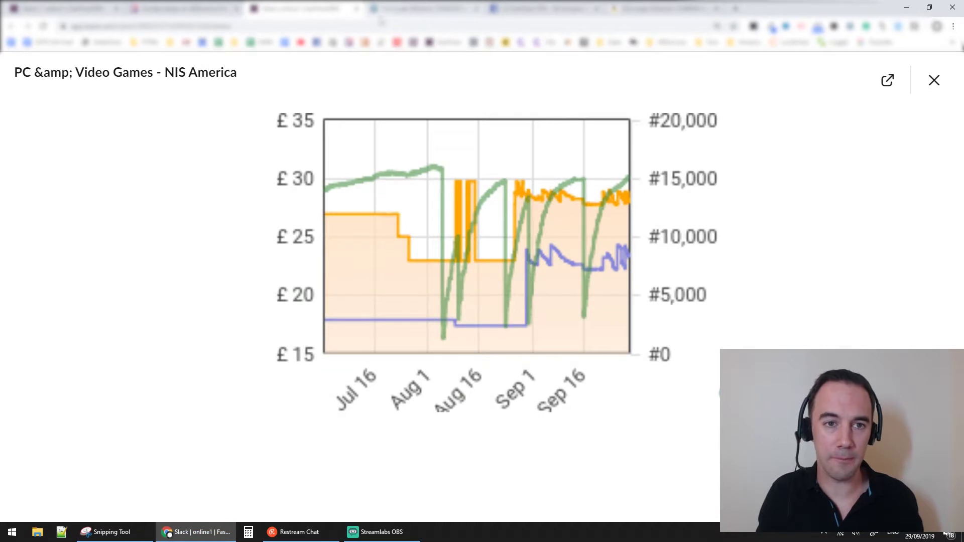
left_click(934, 80)
scroll(534, 271, "down", 5)
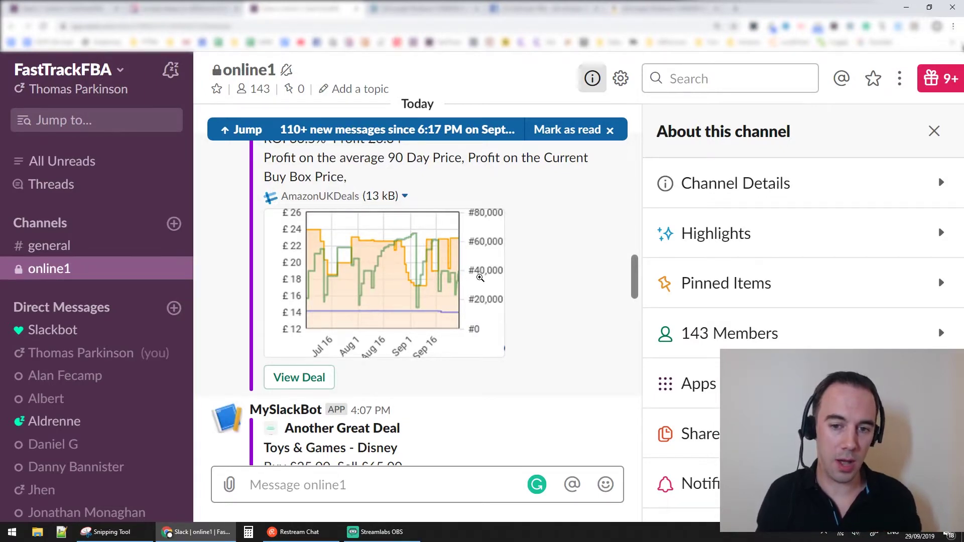
Scroll through the online1 channel reviewing the other deal posts' Keepa charts.
scroll(480, 278, "down", 5)
scroll(480, 278, "down", 2)
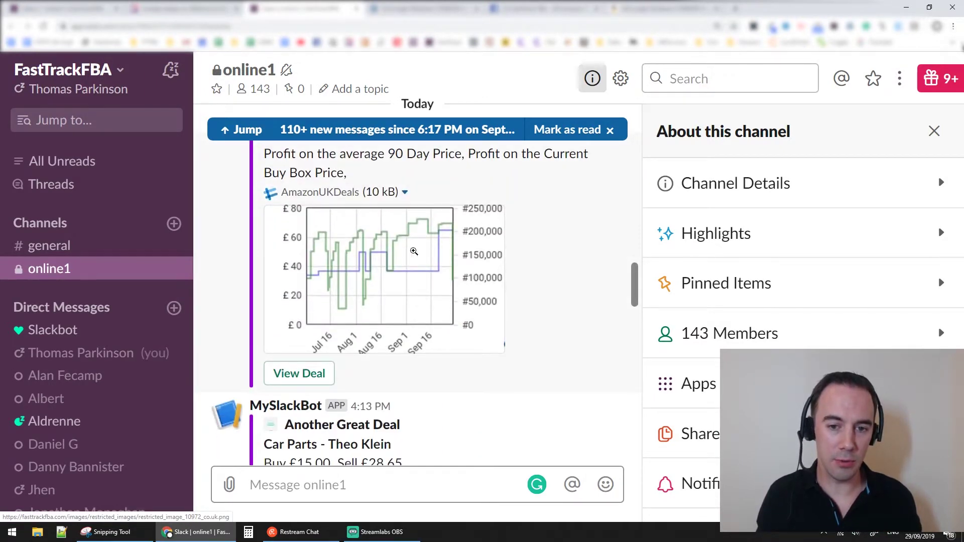
scroll(460, 242, "down", 6)
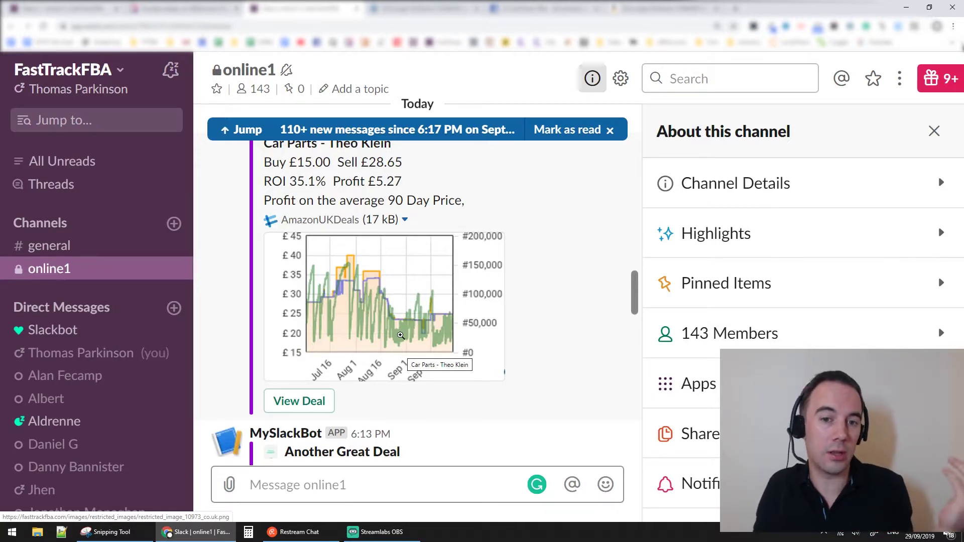
scroll(400, 335, "down", 6)
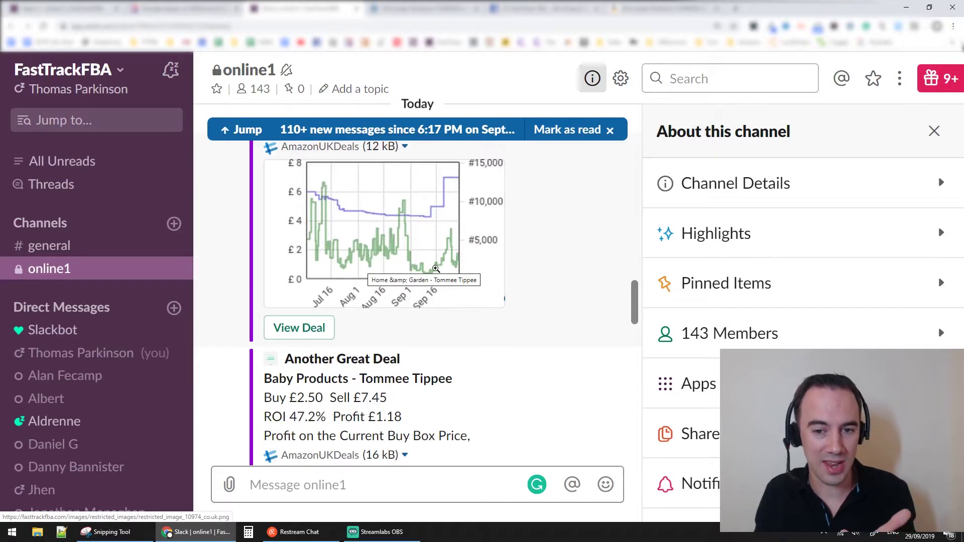
scroll(442, 296, "down", 3)
scroll(451, 318, "up", 2)
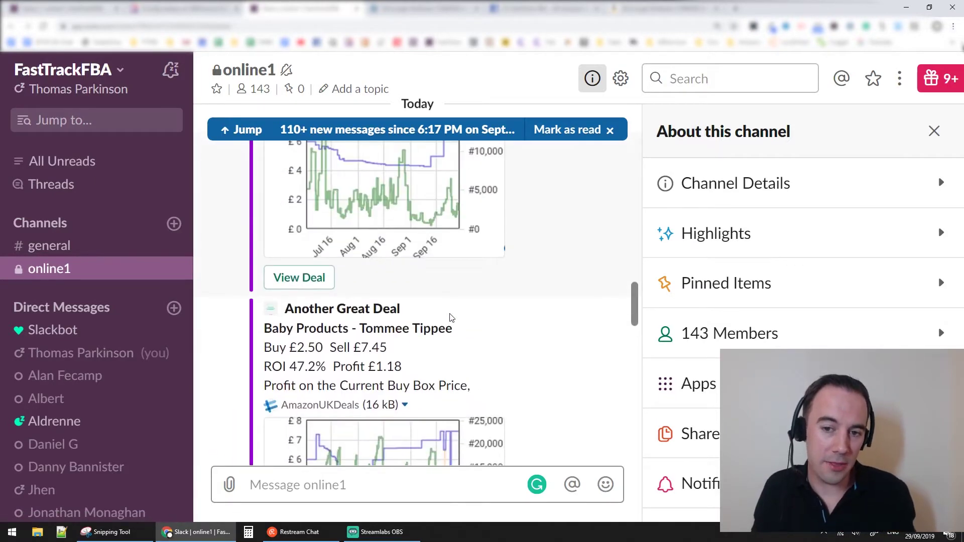
scroll(470, 304, "up", 2)
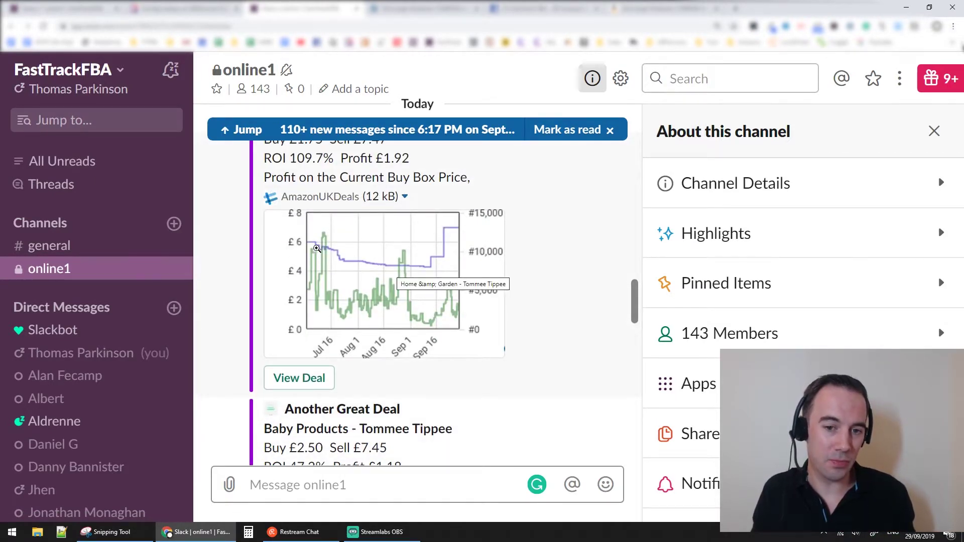
scroll(457, 258, "down", 4)
scroll(457, 258, "up", 7)
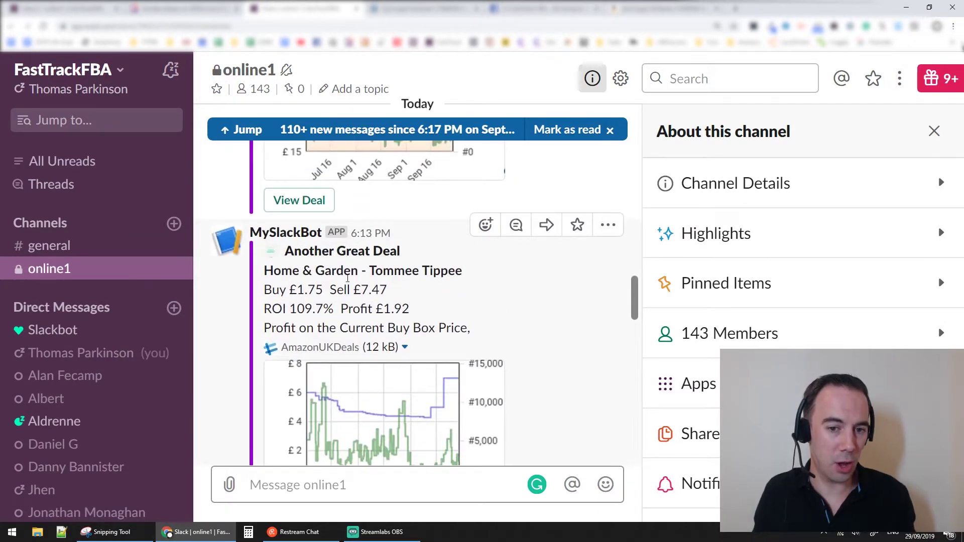
scroll(352, 278, "down", 7)
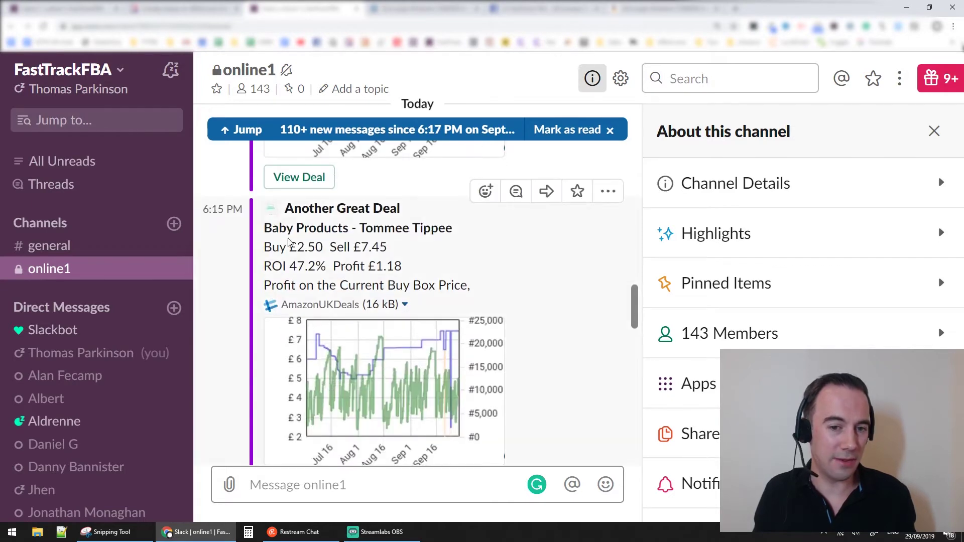
scroll(334, 360, "down", 1)
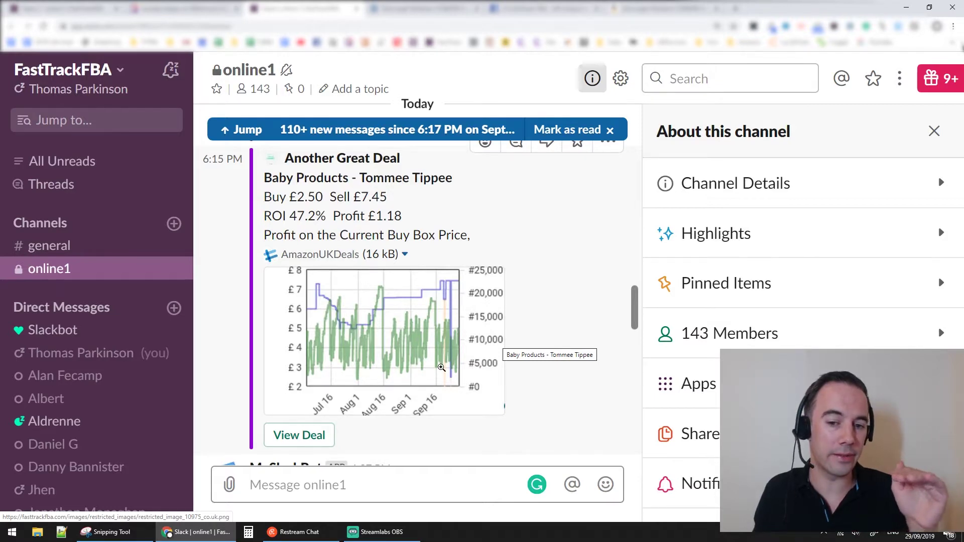
Find the Toys & Games - Disney deal (Buy £25, Sell £65) and open its chart full-size.
scroll(441, 368, "up", 5)
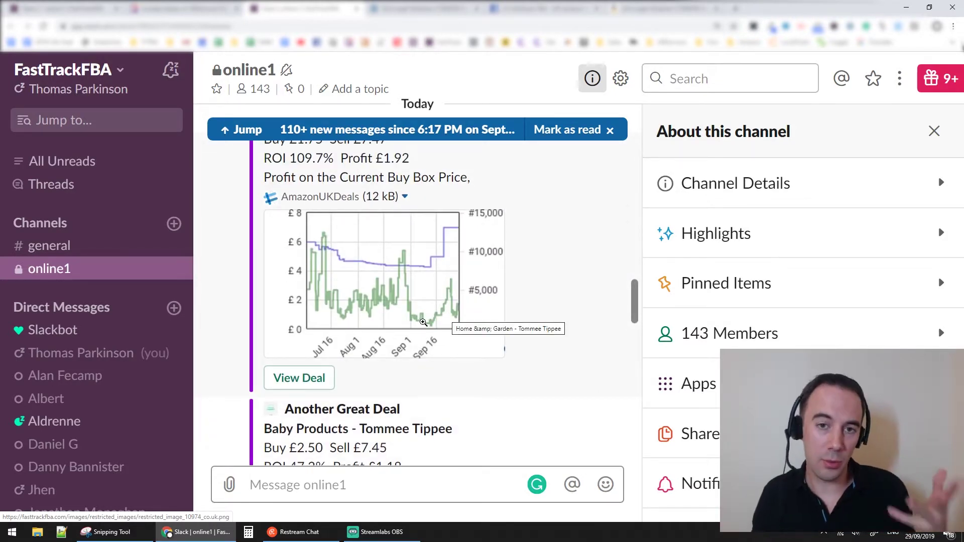
scroll(313, 296, "down", 5)
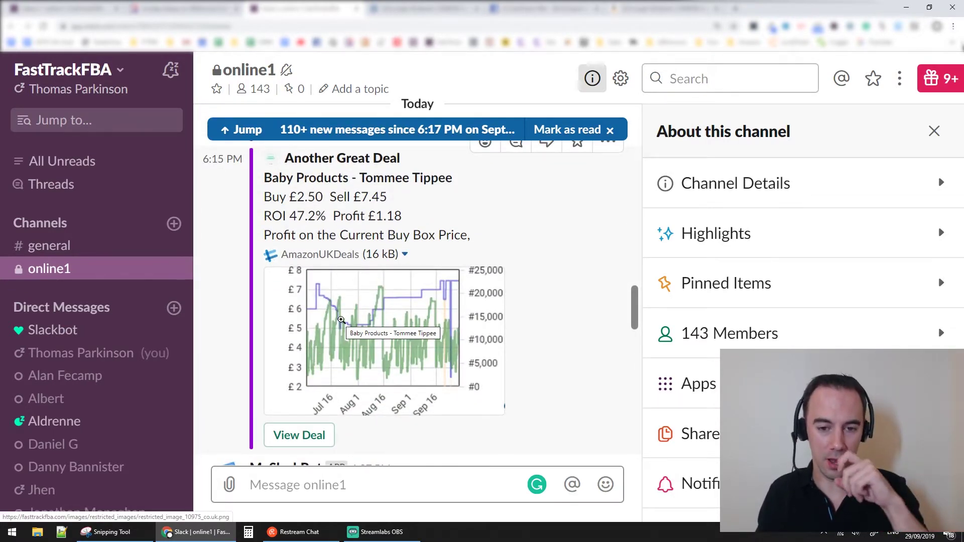
scroll(341, 320, "down", 7)
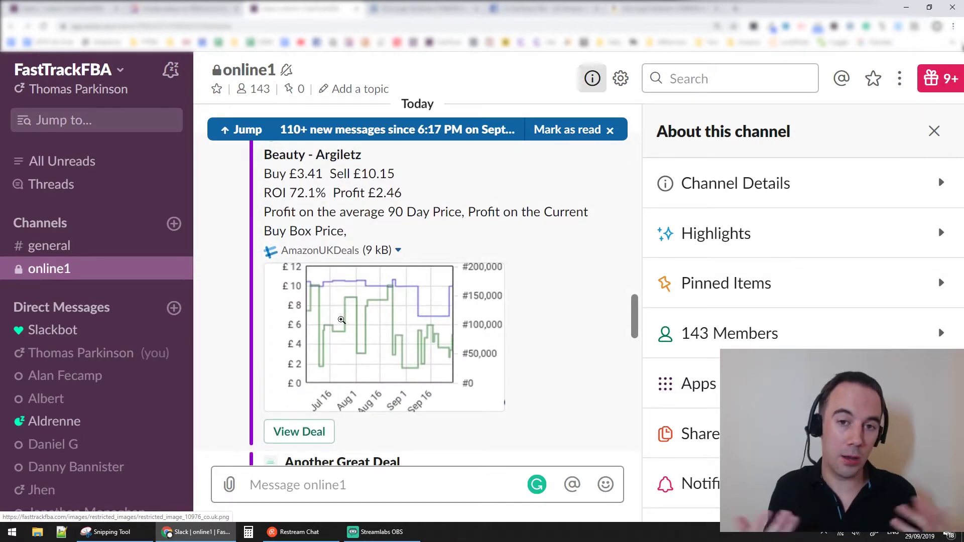
scroll(341, 320, "up", 10)
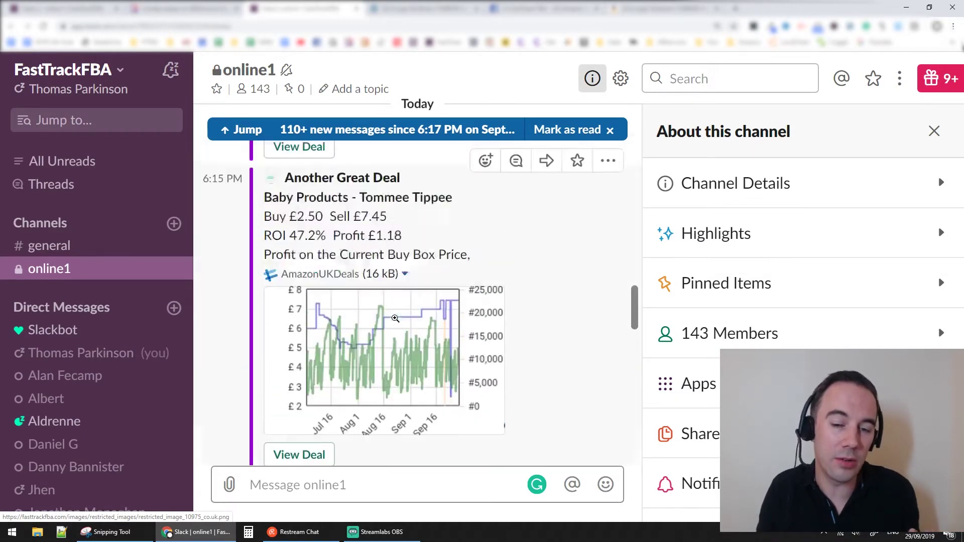
scroll(431, 273, "up", 1)
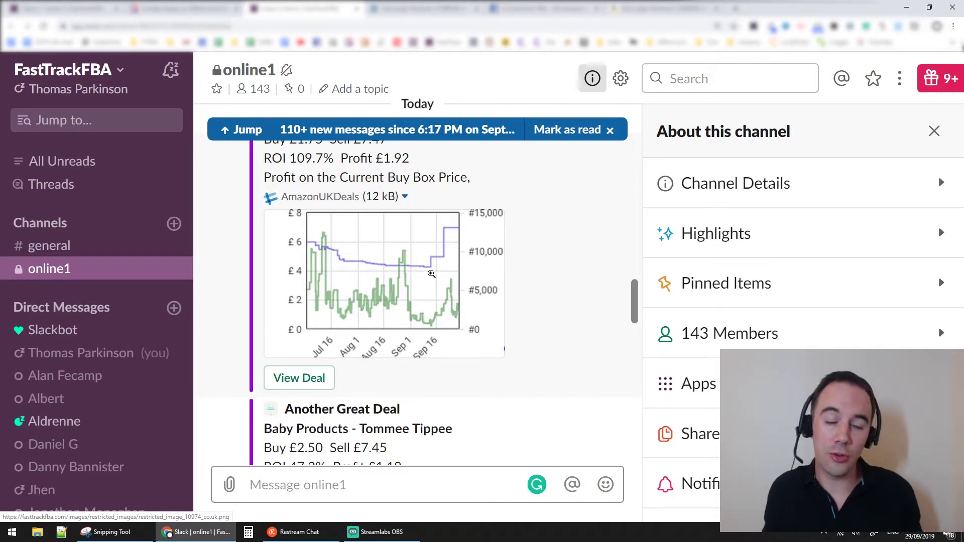
scroll(431, 273, "down", 8)
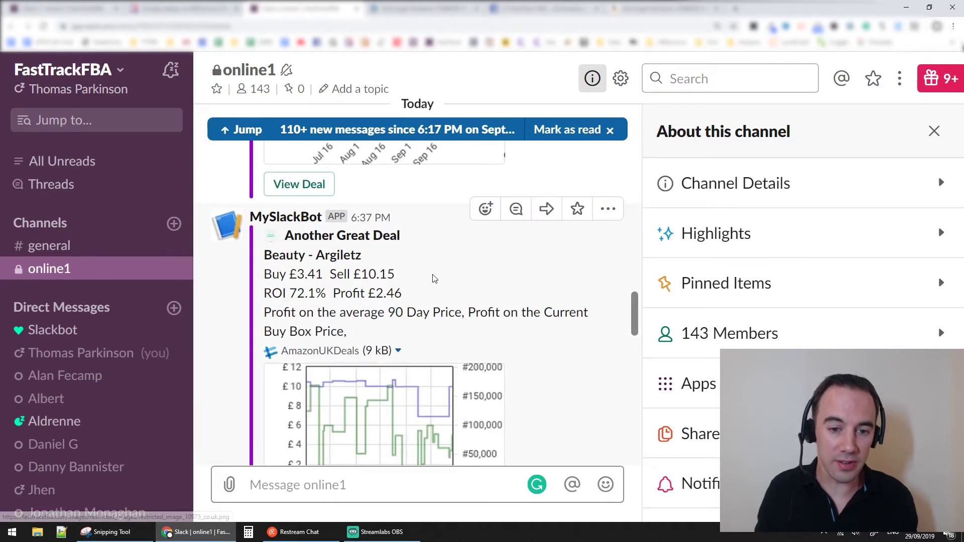
scroll(434, 279, "down", 4)
scroll(435, 279, "down", 3)
scroll(433, 277, "up", 10)
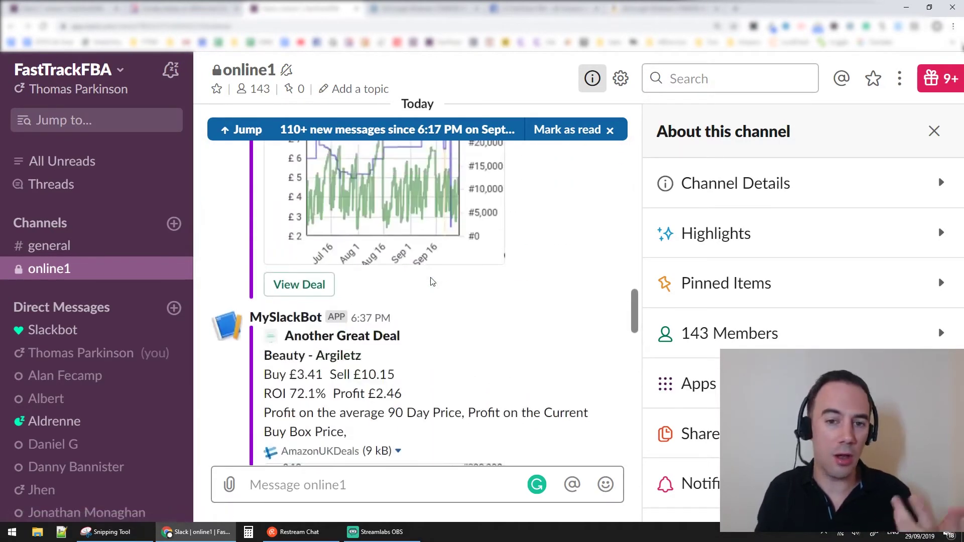
scroll(432, 281, "up", 10)
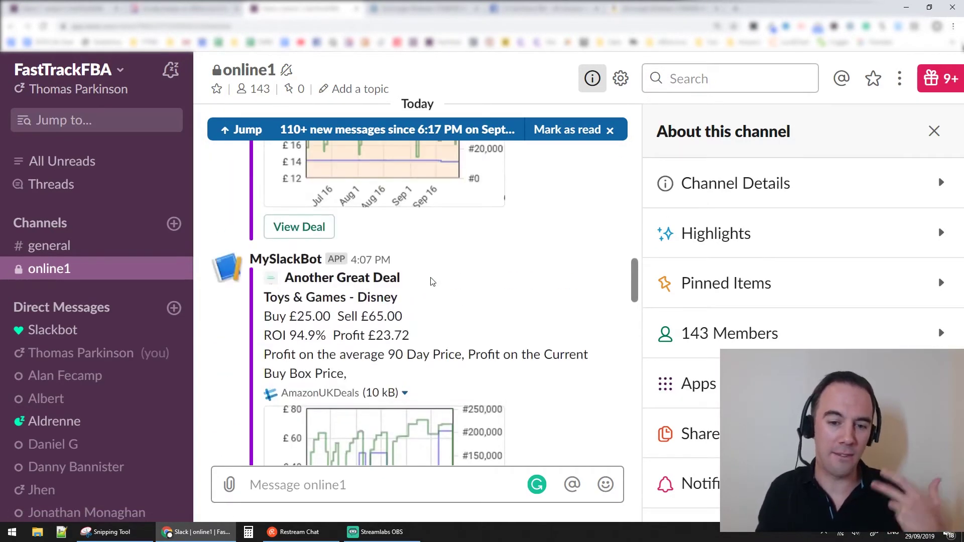
scroll(433, 282, "down", 3)
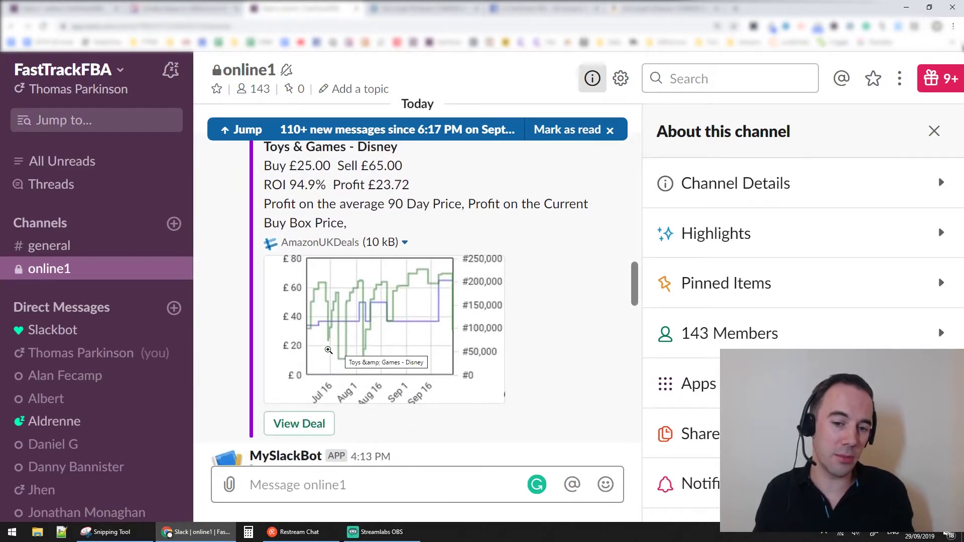
left_click(369, 316)
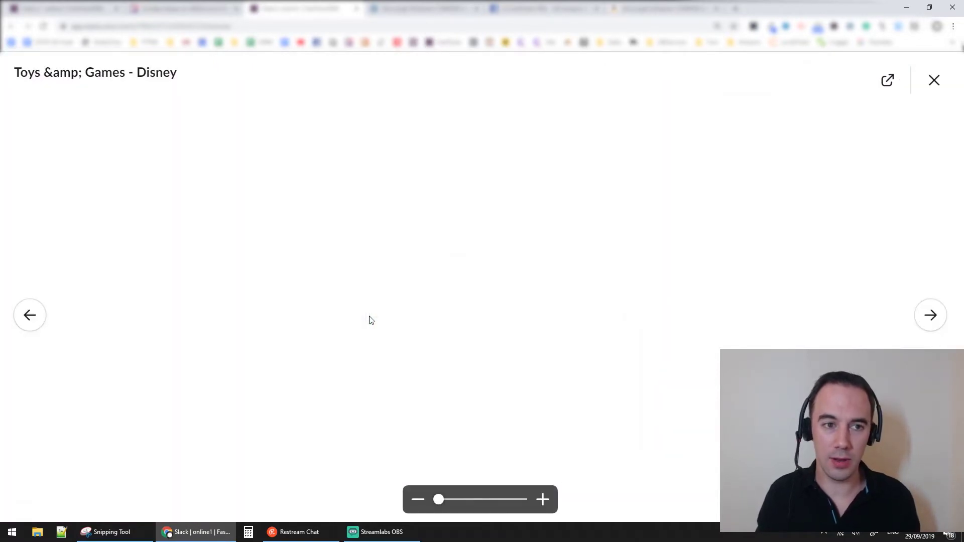